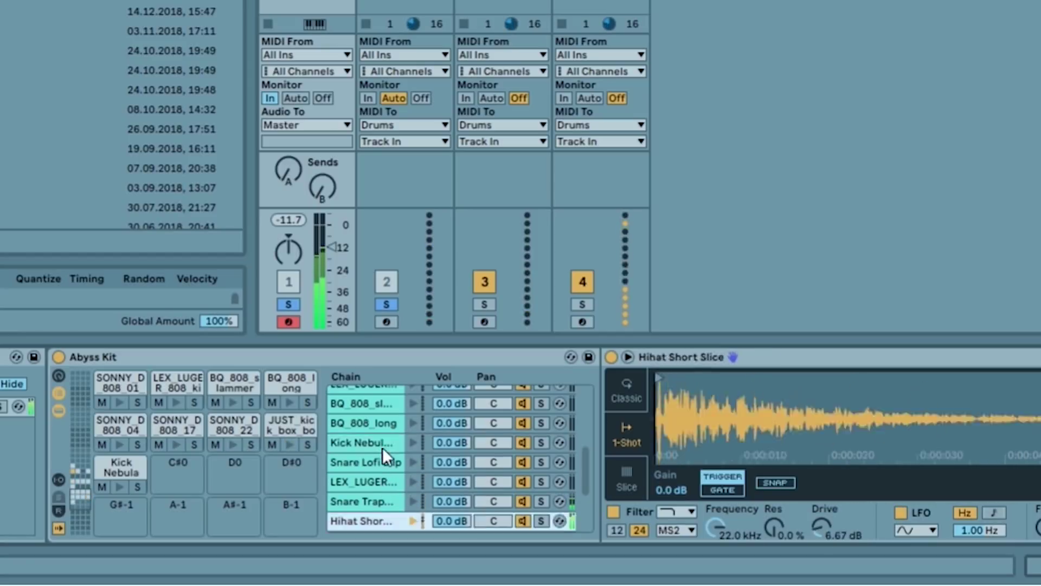
Audition the Snare Lofi Blip, Kick Nebula and LEX_LUGER chains in the Drum Rack
click(366, 460)
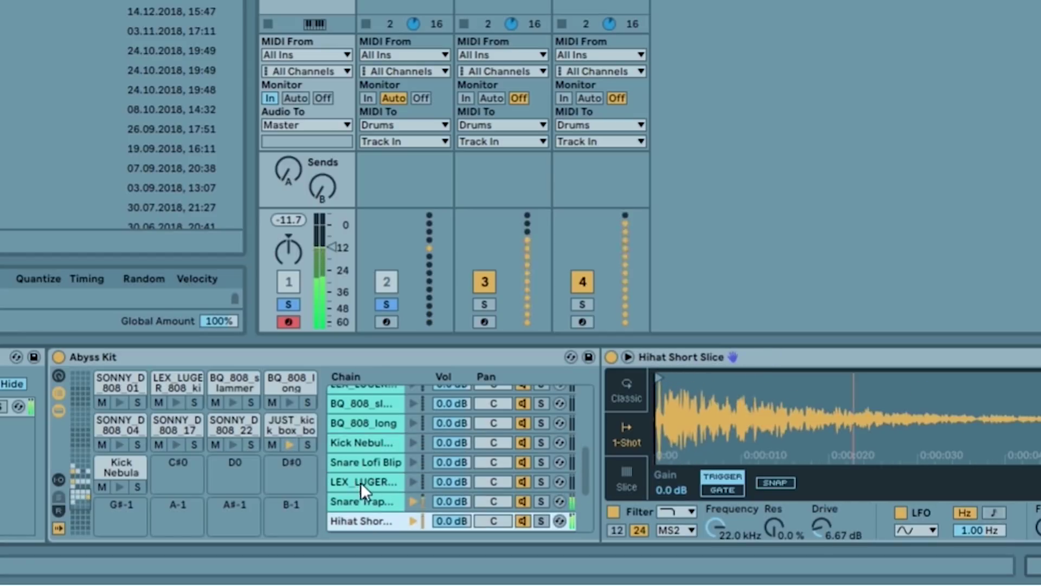
click(374, 442)
click(376, 478)
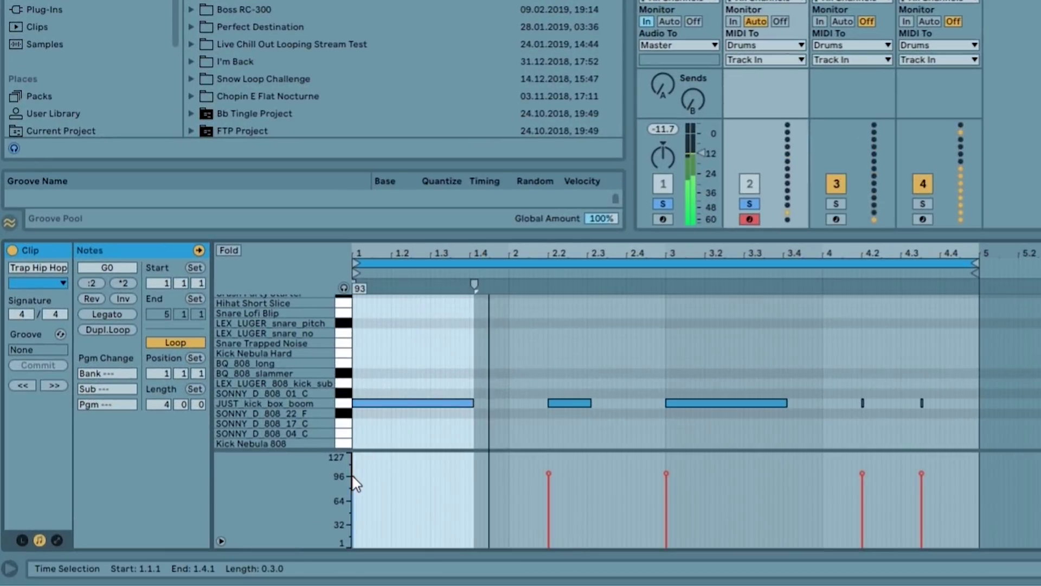
Lower the first kick note's velocity to 1 and stop playback
drag(214, 504, 214, 532)
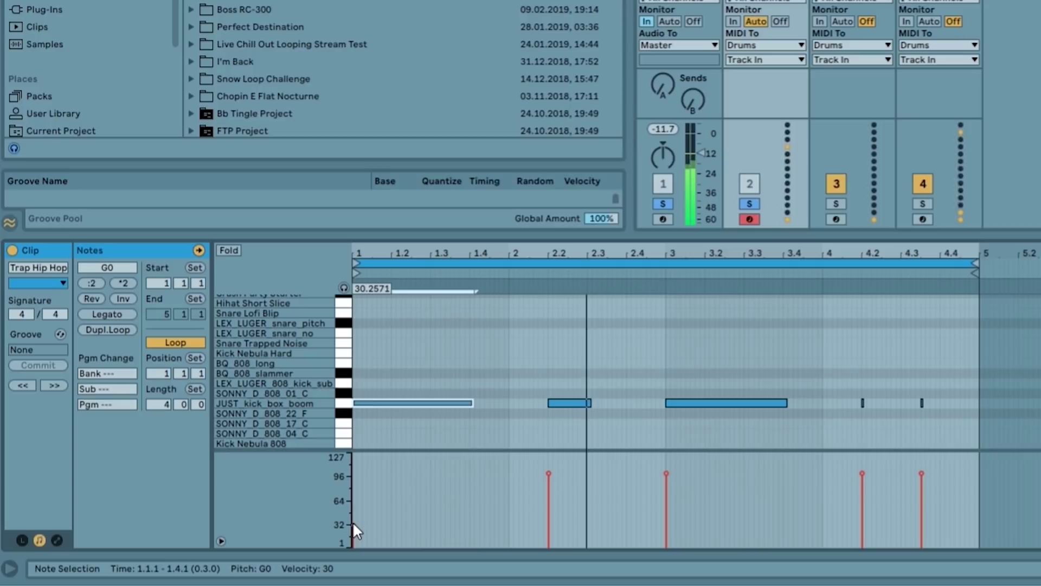
mouse_move(353, 529)
mouse_down()
mouse_move(356, 552)
mouse_move(361, 457)
mouse_move(361, 530)
mouse_up()
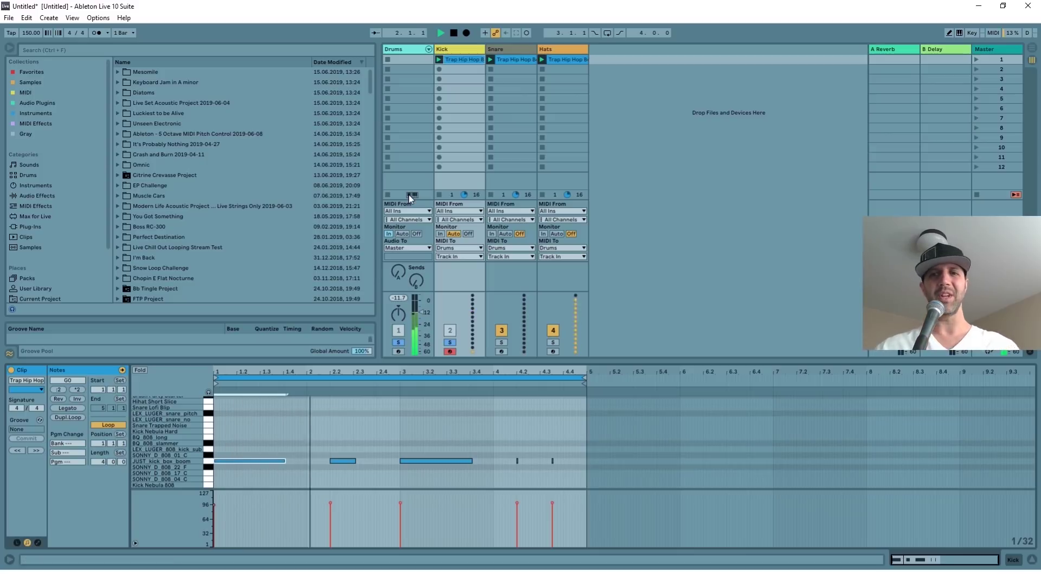
key(space)
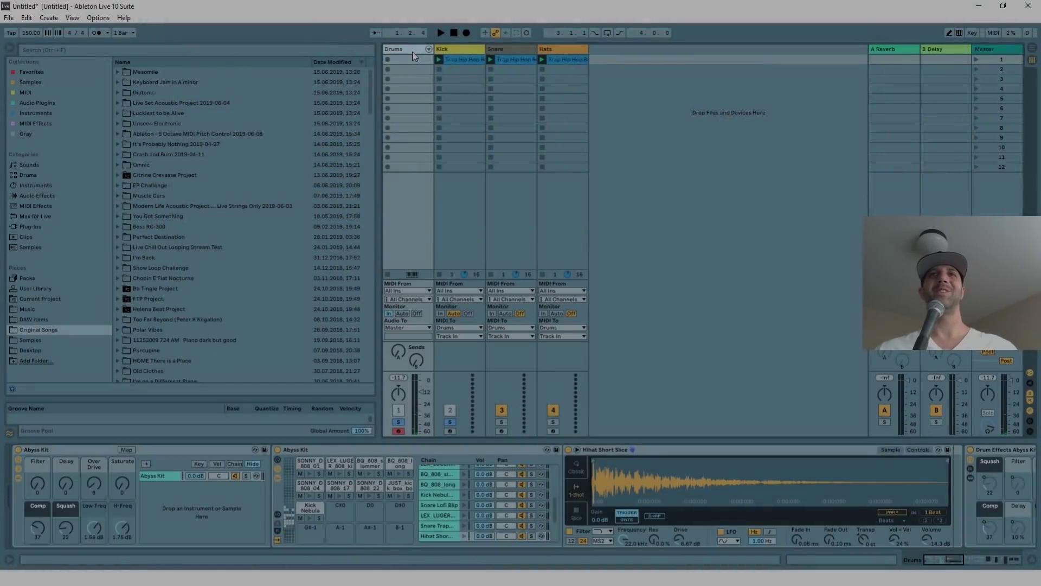
View the Kick Nebula Hard, Snare Lofi Blip, hi-hat and BQ_808_long samples, then select the Kick clip
click(439, 496)
click(437, 506)
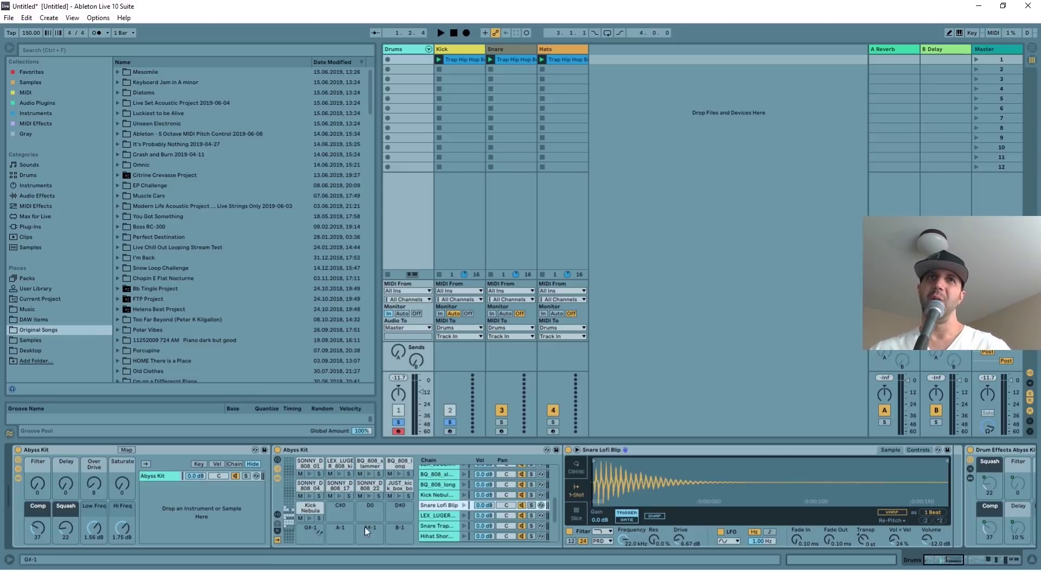
click(439, 537)
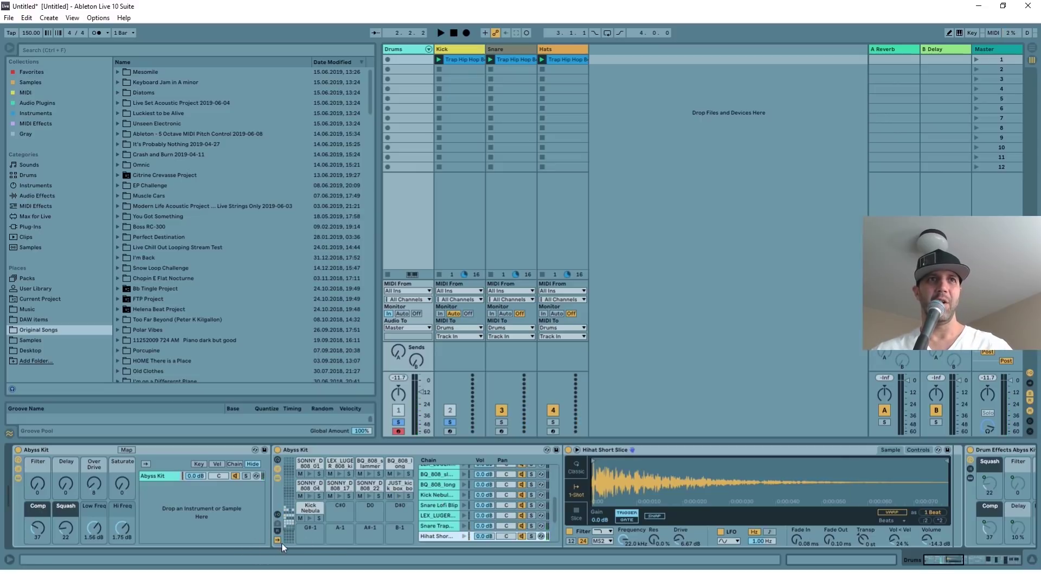
click(440, 485)
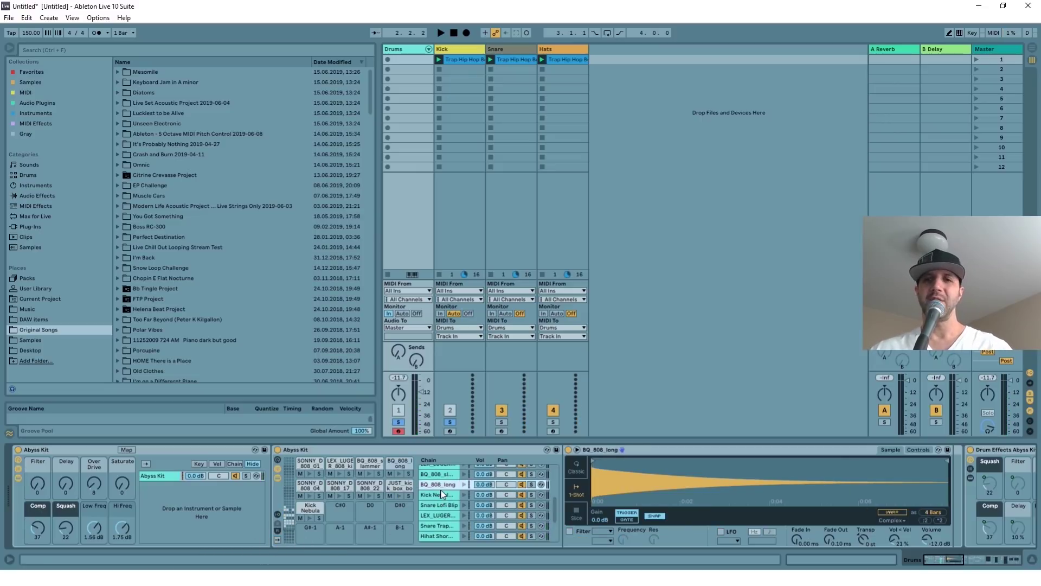
click(444, 505)
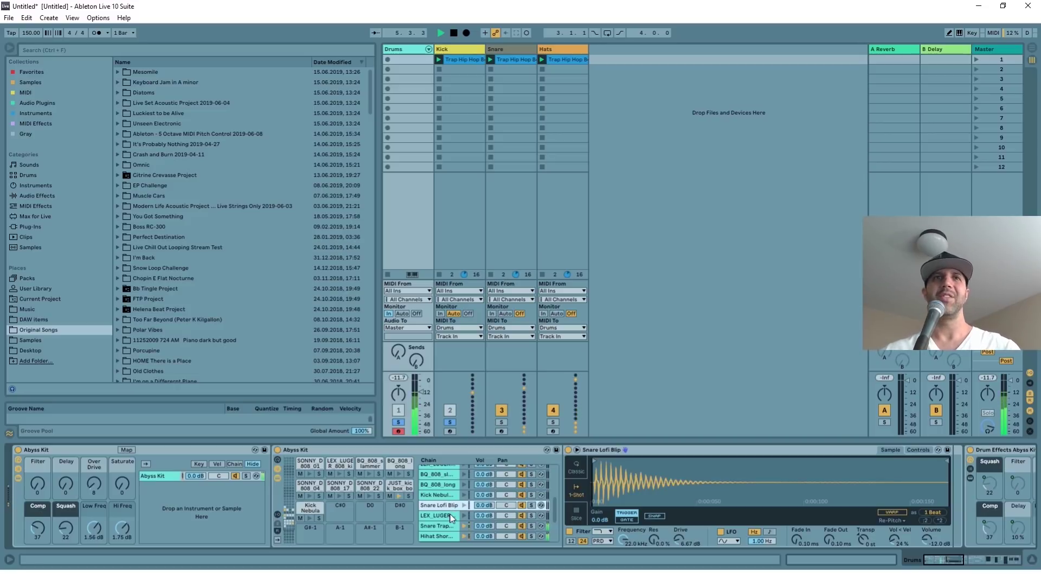
click(444, 494)
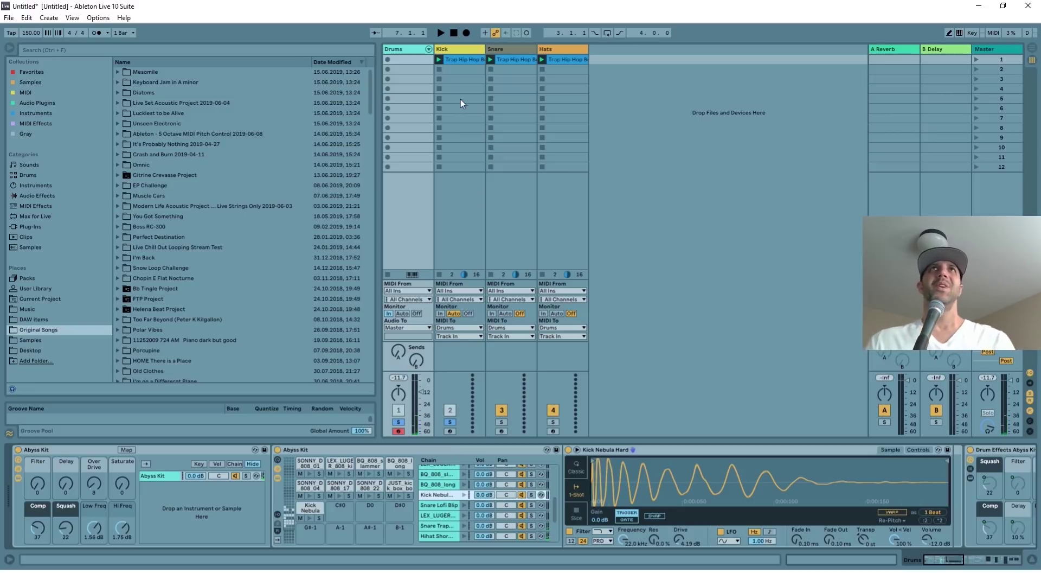
click(458, 50)
click(459, 60)
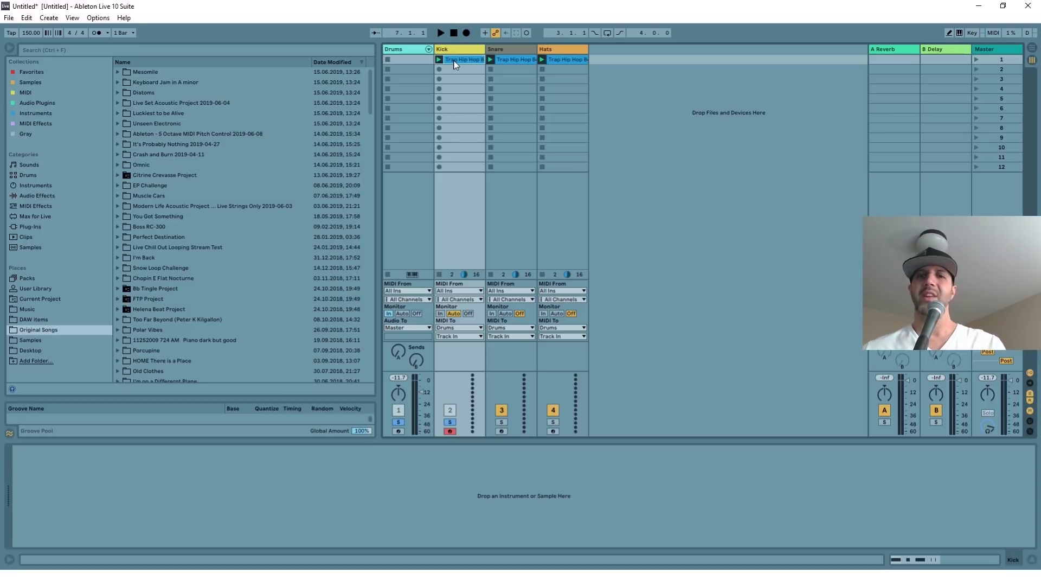
Set the first Kick note's velocity to 127, play it, and reselect the Drums track
double_click(457, 63)
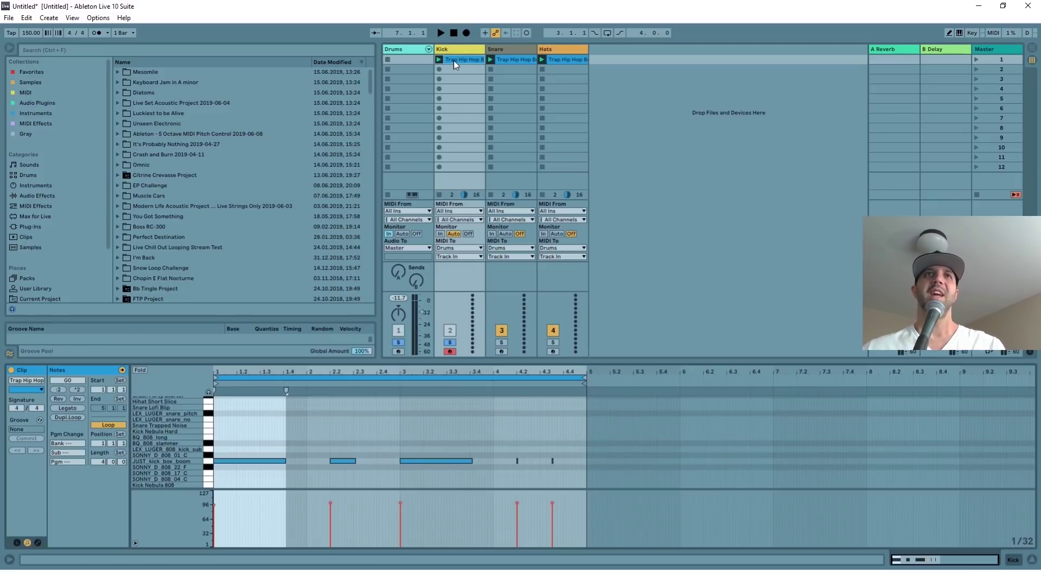
click(215, 506)
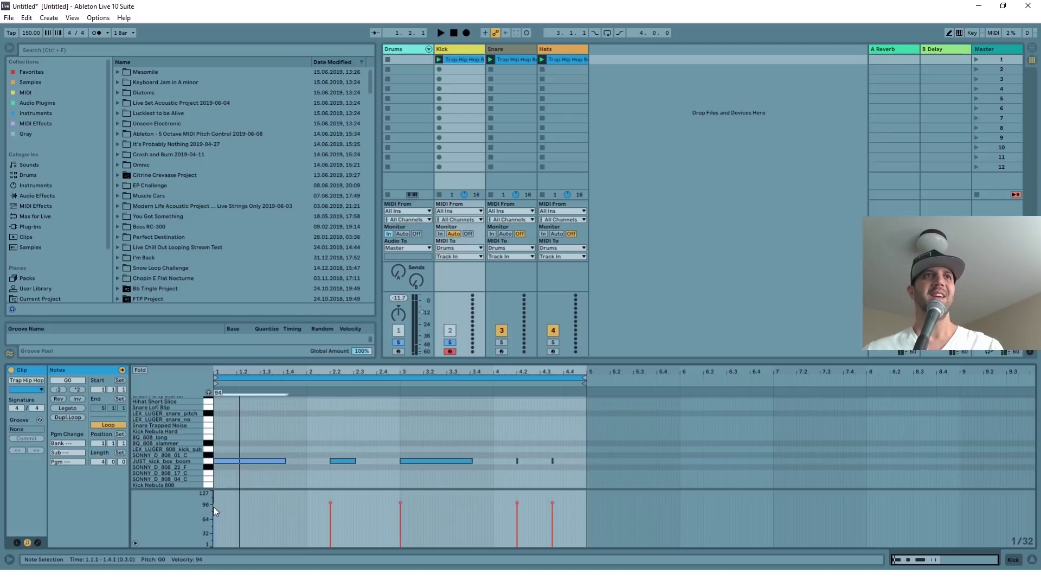
mouse_move(216, 506)
mouse_down()
mouse_move(215, 517)
mouse_move(211, 490)
mouse_up()
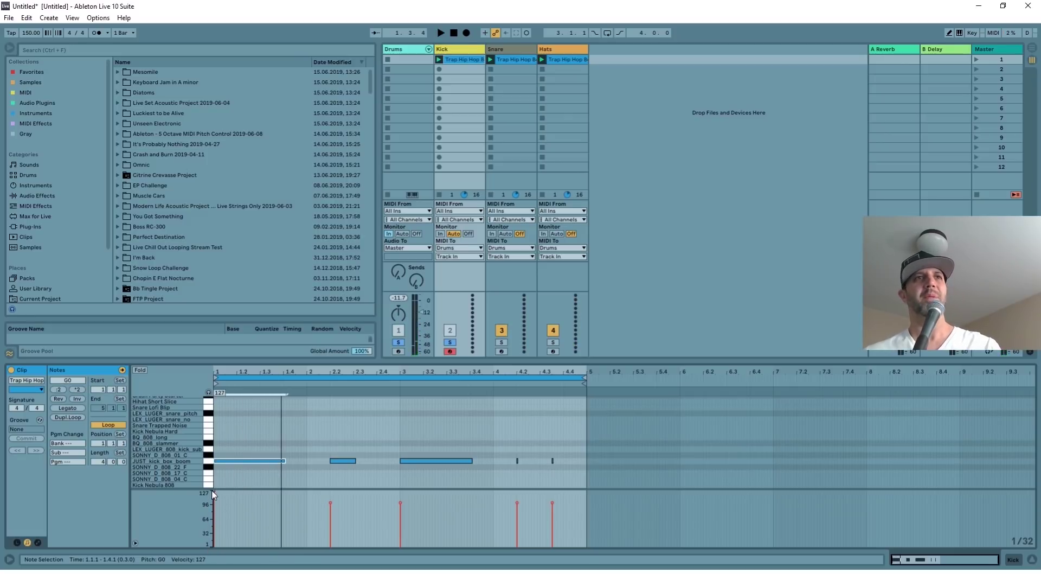
key(space)
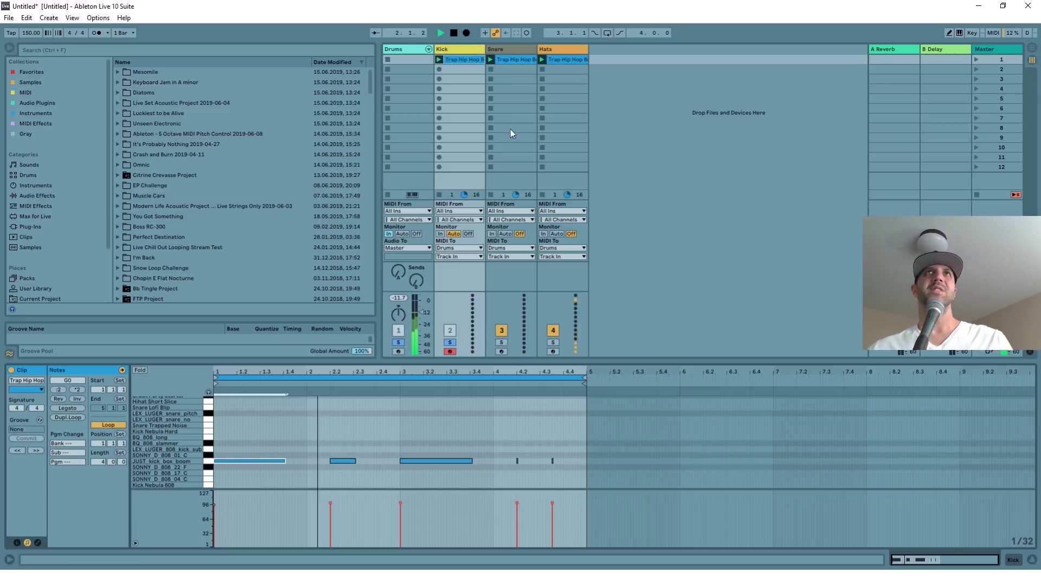
click(405, 94)
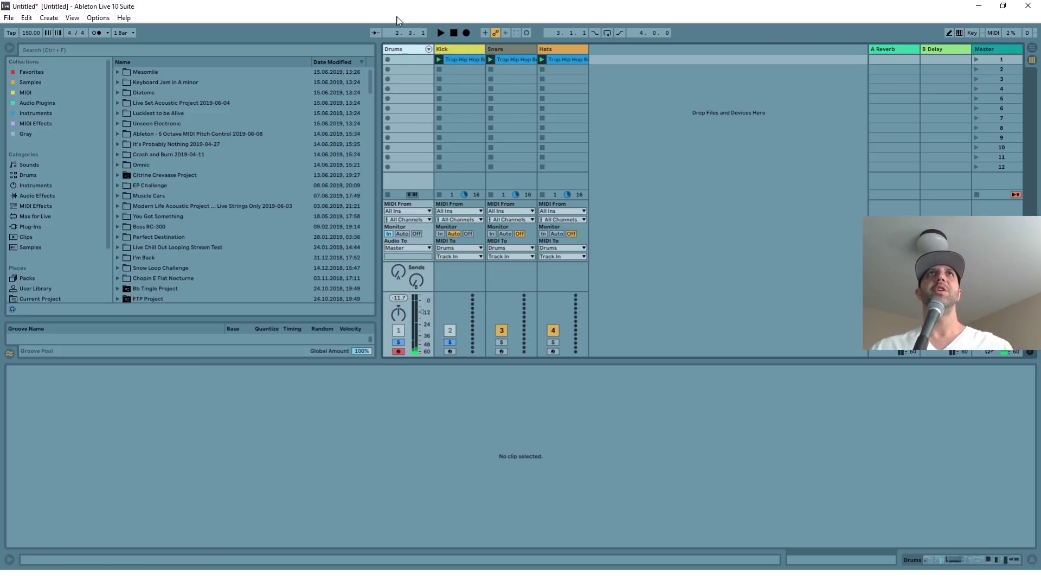
click(401, 49)
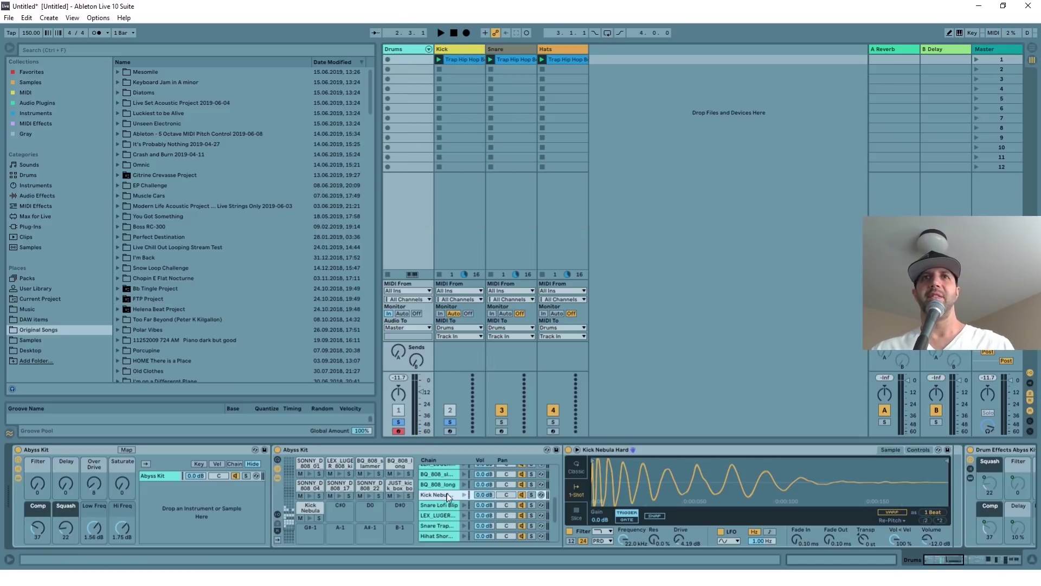
Select the JUST_kick_box_boom chain and raise Simpler's Vol<Vel from 20% to 100%
click(402, 490)
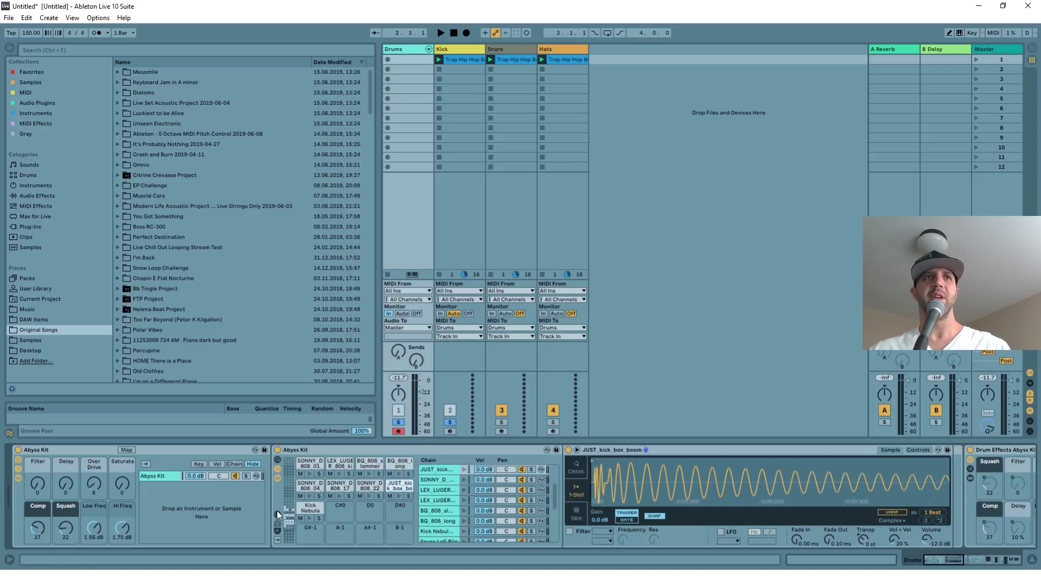
click(440, 491)
click(442, 472)
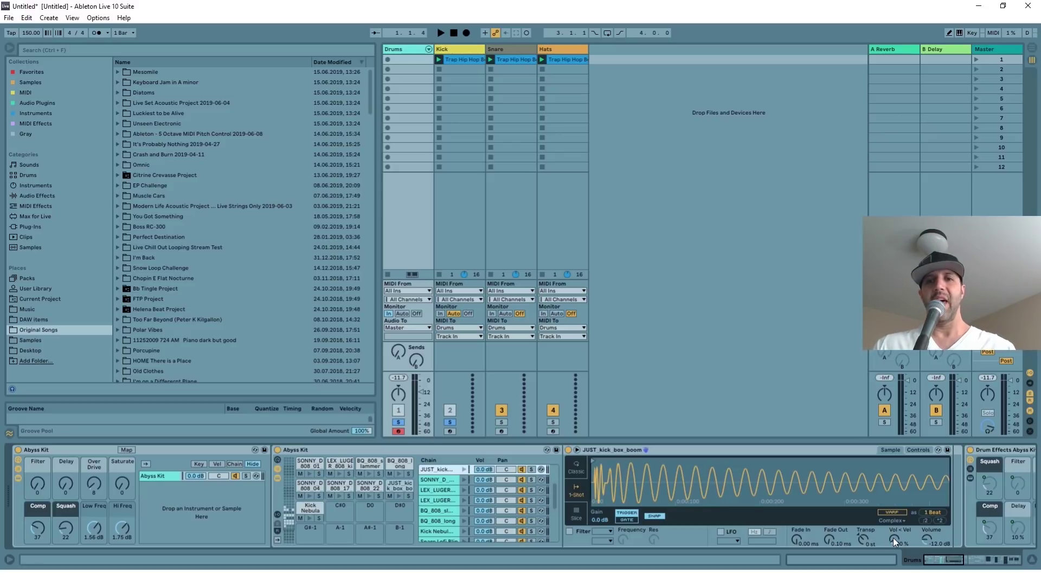
drag(894, 537, 900, 440)
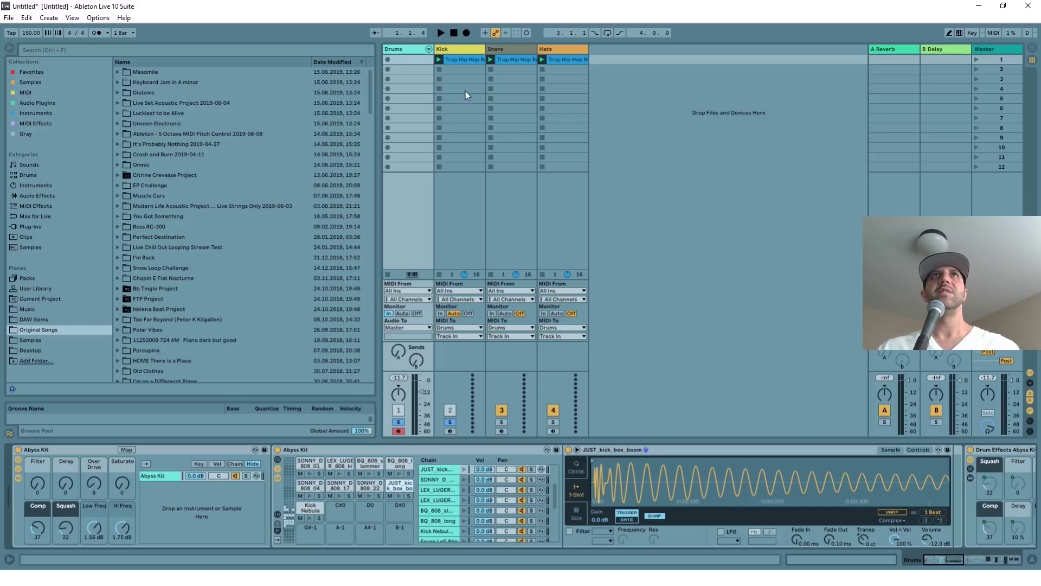
Try the first kick note's velocity at about 124, 1 and 111, then show the Drums devices
double_click(461, 60)
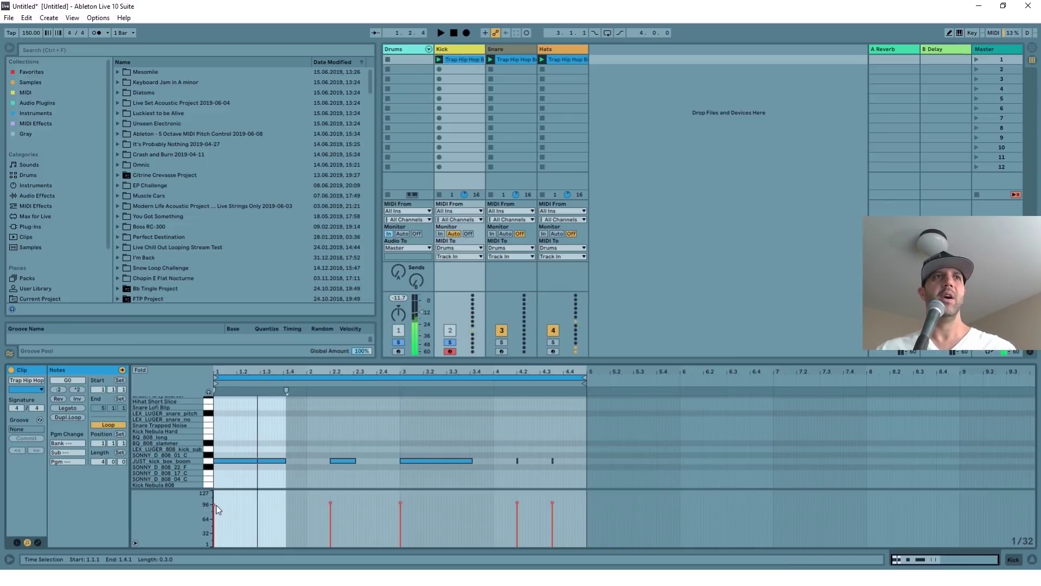
drag(216, 505, 214, 495)
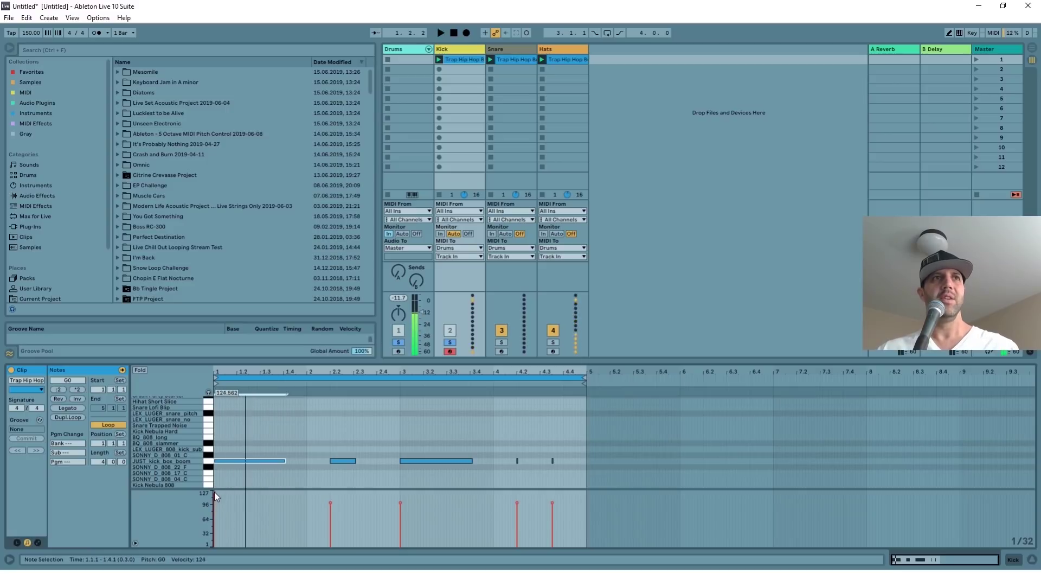
drag(213, 494, 212, 551)
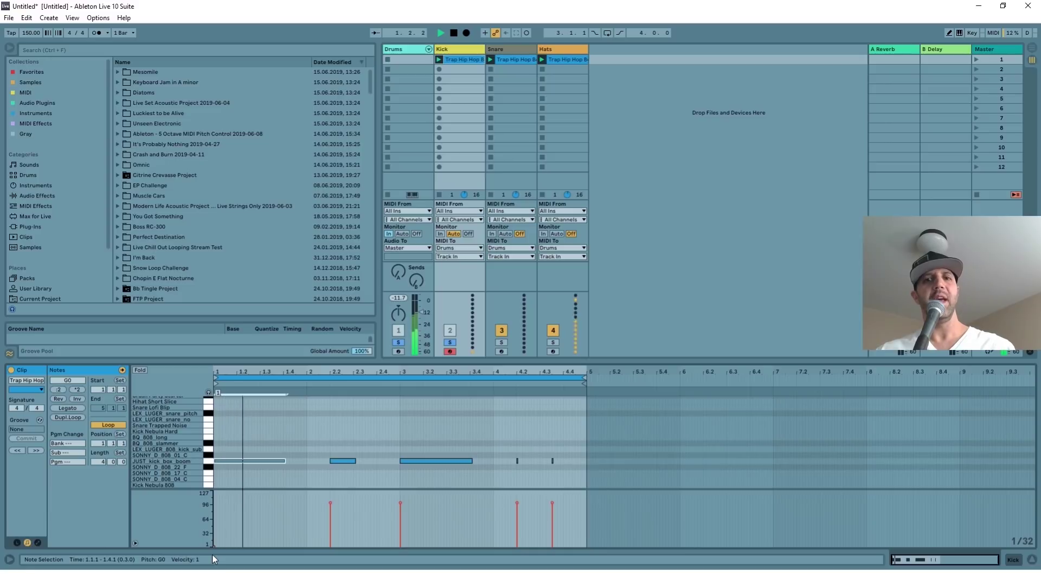
drag(212, 547, 214, 508)
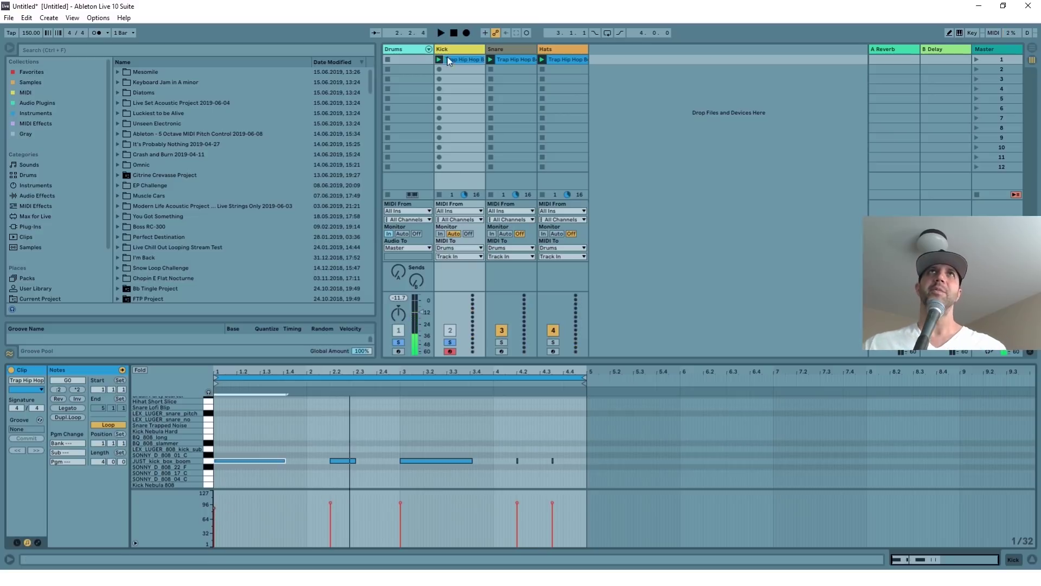
double_click(410, 58)
Return to Device View, start playback and show the Hihat Short Slice sample's settings
key(shift+Tab)
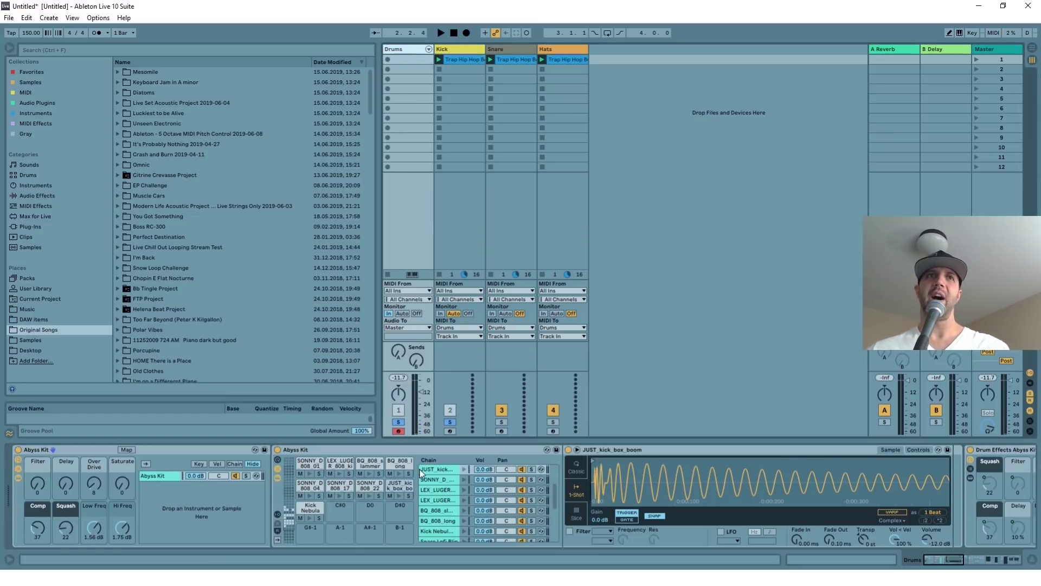
scroll(287, 509, up, 2)
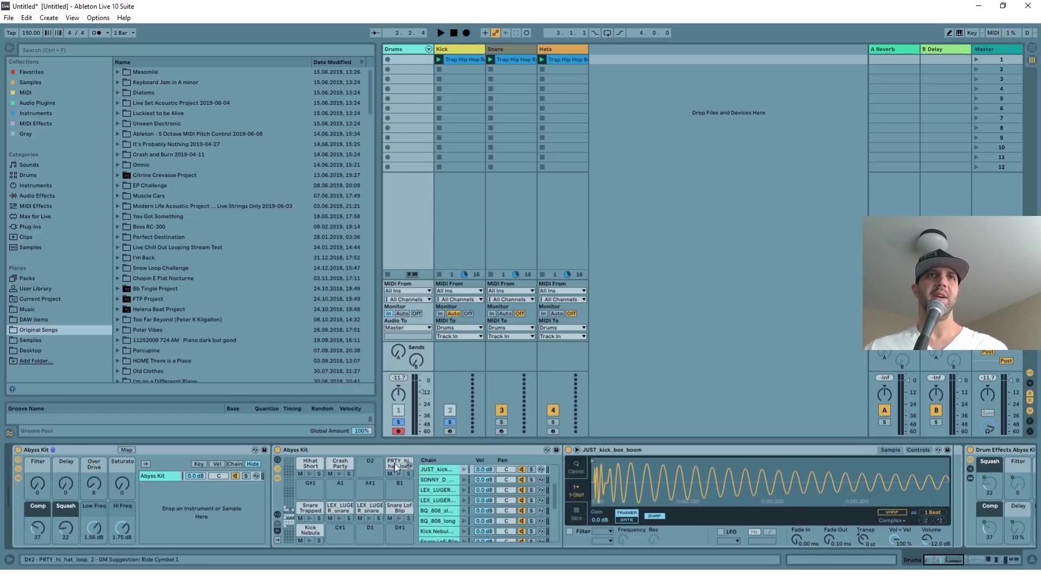
key(space)
click(400, 503)
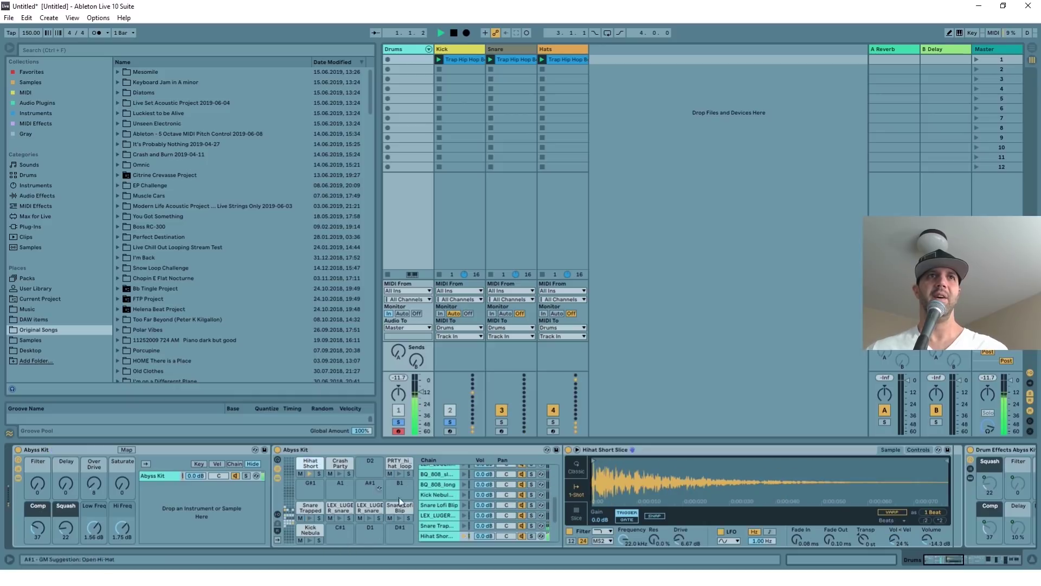
click(439, 536)
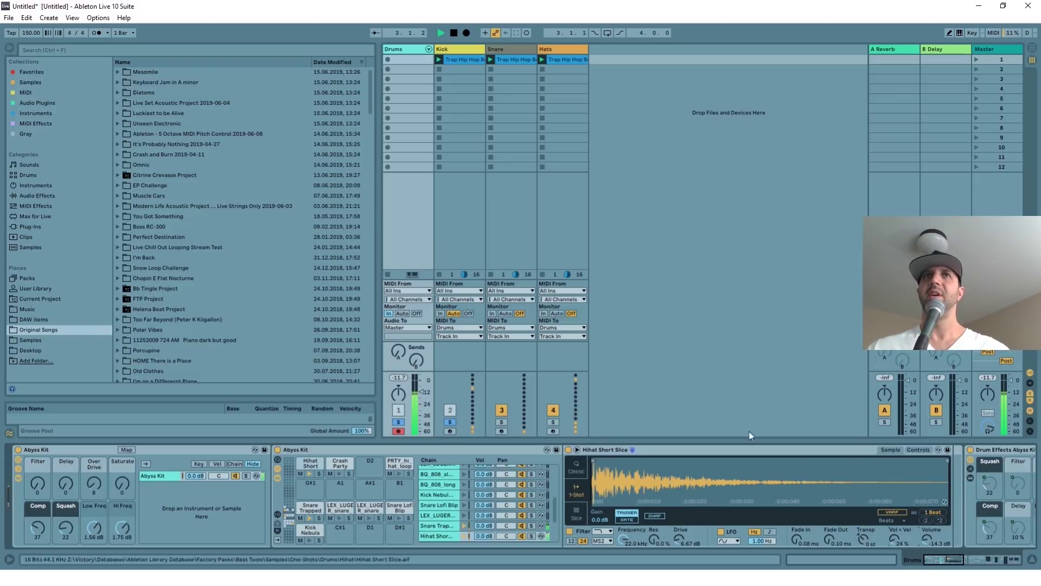
Select the Hats clip's hi-hat notes in the note editor, then return to Device View
click(465, 59)
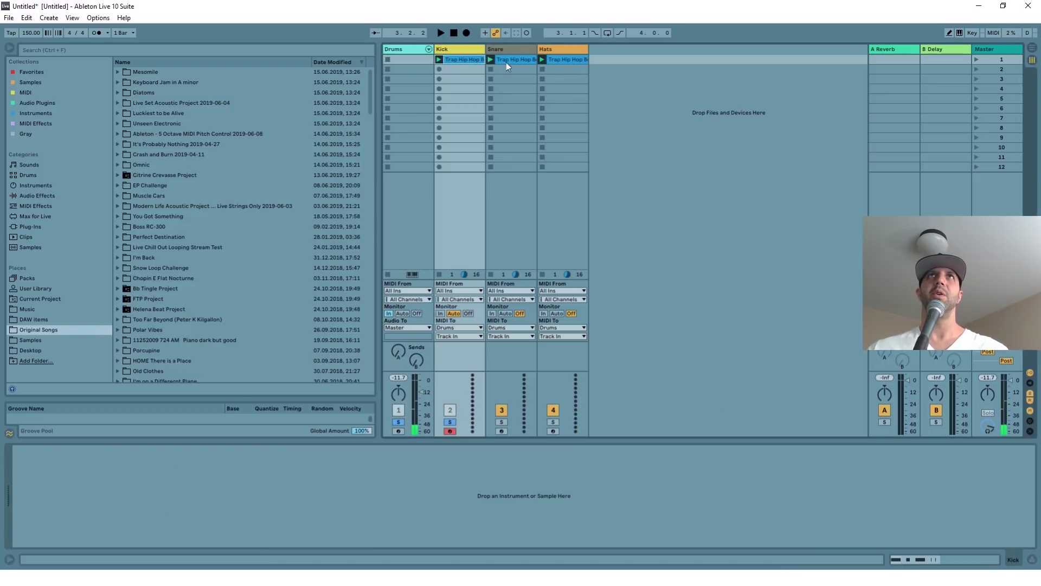
double_click(557, 60)
mouse_move(646, 518)
mouse_down()
mouse_move(277, 504)
mouse_move(283, 552)
mouse_move(280, 498)
mouse_up()
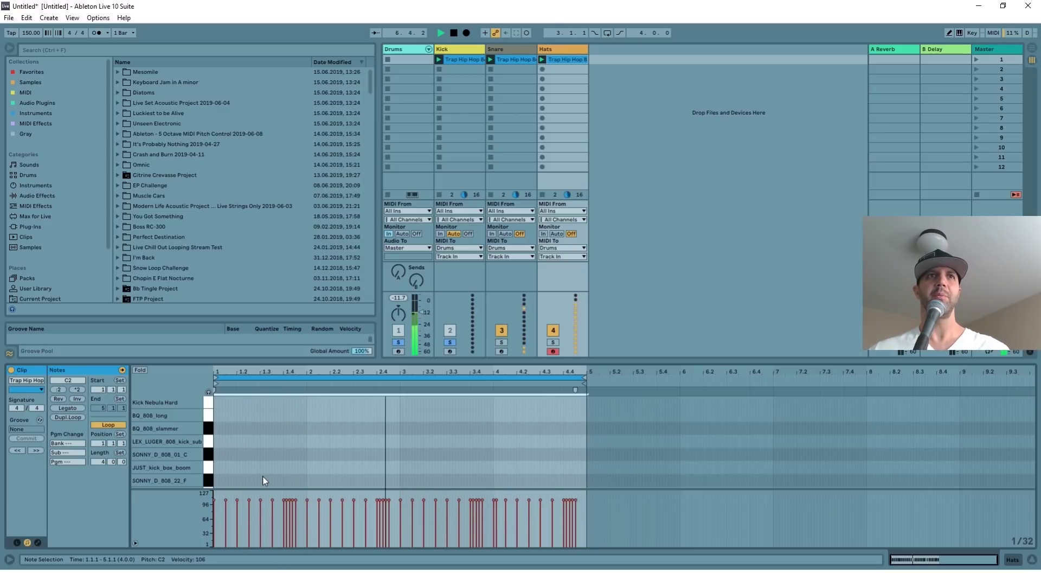
key(shift+Tab)
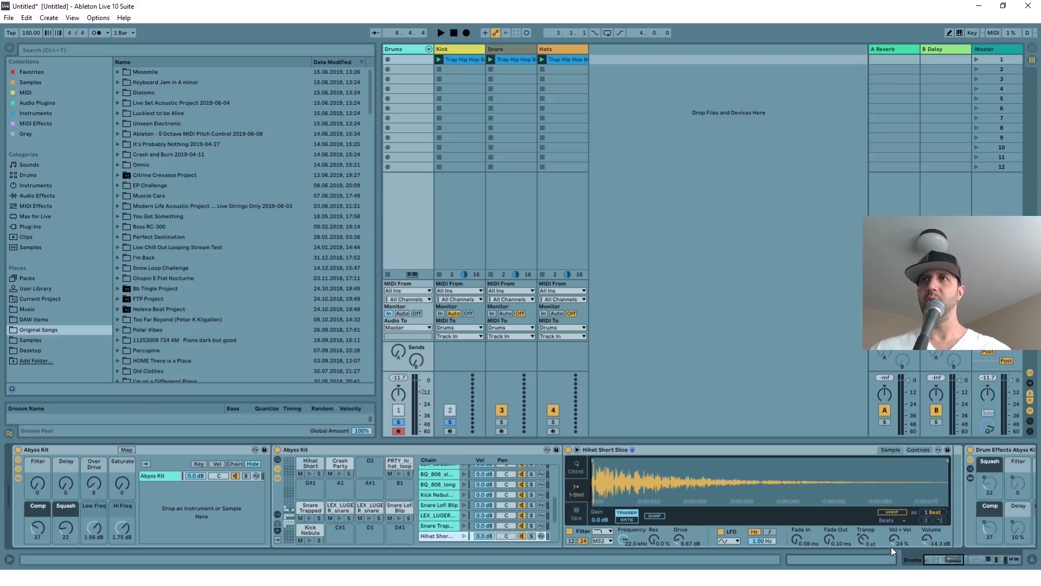
Set the hi-hat's Vol<Vel to 100%, then try lowering later note velocities and undo it
drag(891, 541, 868, 464)
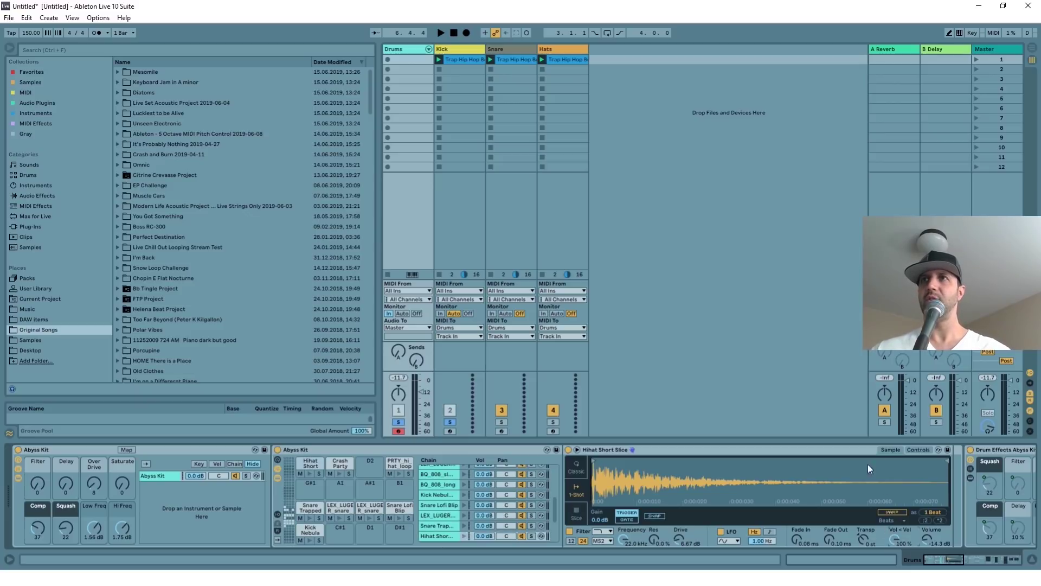
double_click(566, 60)
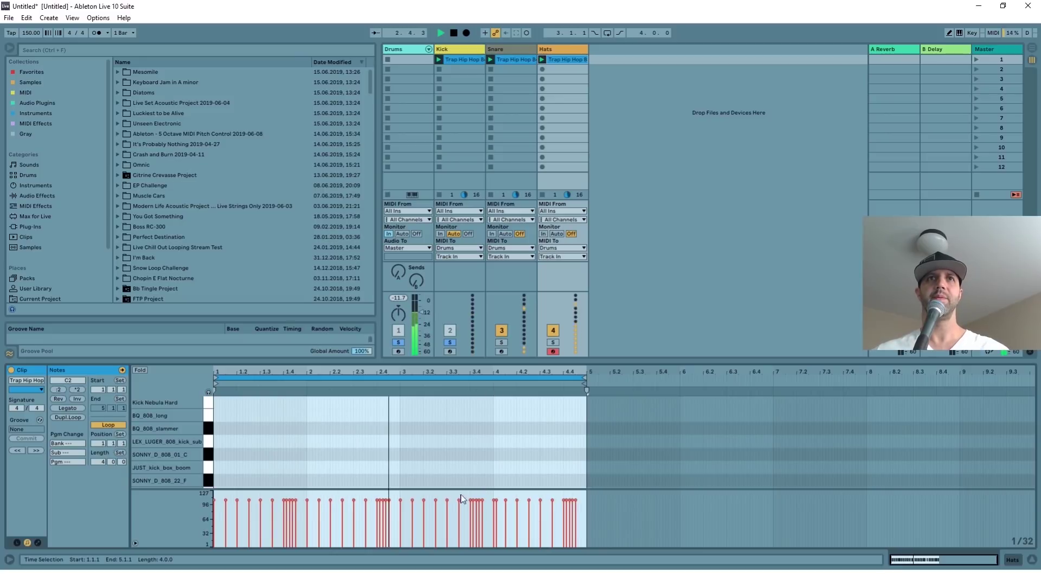
mouse_move(457, 496)
mouse_down()
mouse_move(570, 533)
mouse_move(567, 547)
mouse_up()
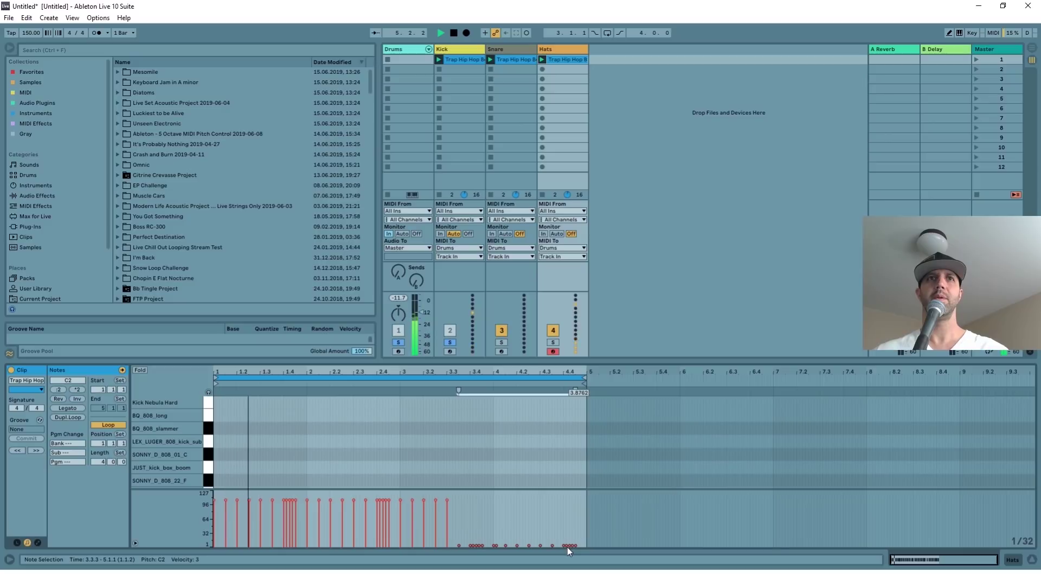
mouse_move(513, 517)
mouse_down()
mouse_move(228, 489)
mouse_move(285, 551)
mouse_up()
key(ctrl+z)
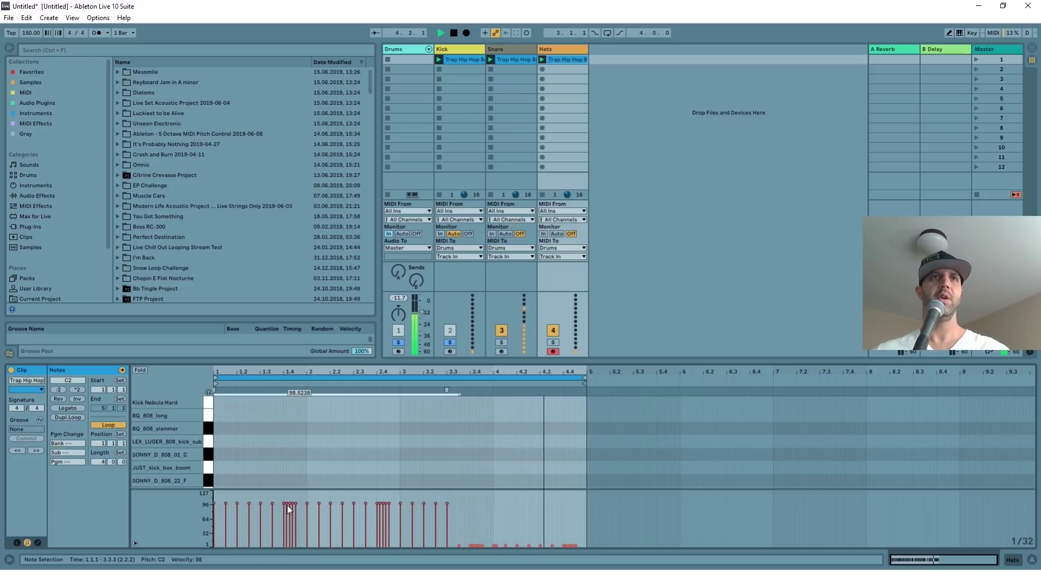
Draw a velocity curve over the early hi-hat notes and rising ramps over the later ones
click(277, 496)
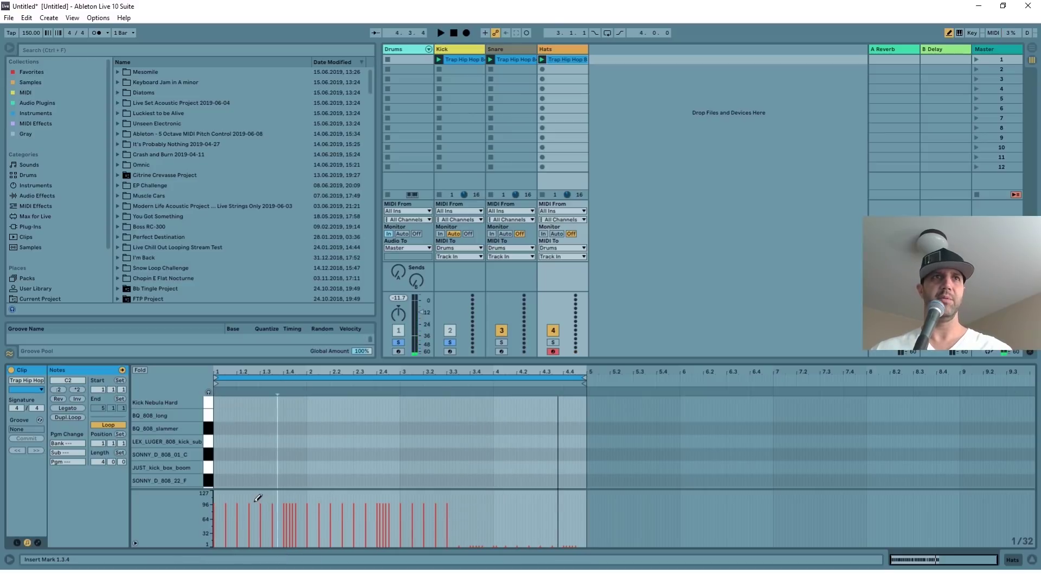
drag(267, 505, 343, 504)
drag(421, 527, 545, 498)
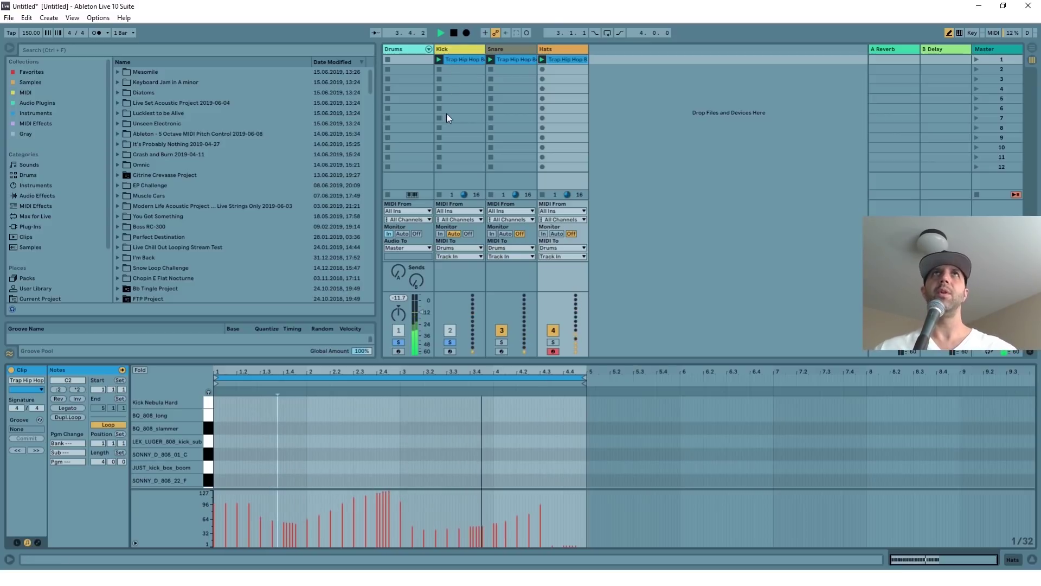
click(407, 49)
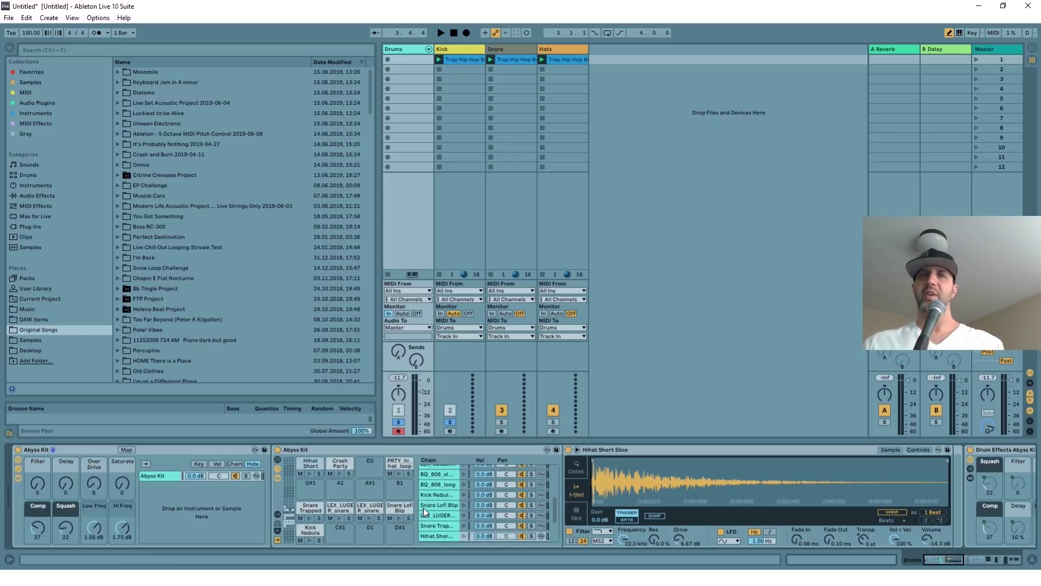
Play the beat while checking the Snare Lofi Blip and Hihat Short Slice settings, then open the Kick clip
click(437, 497)
key(space)
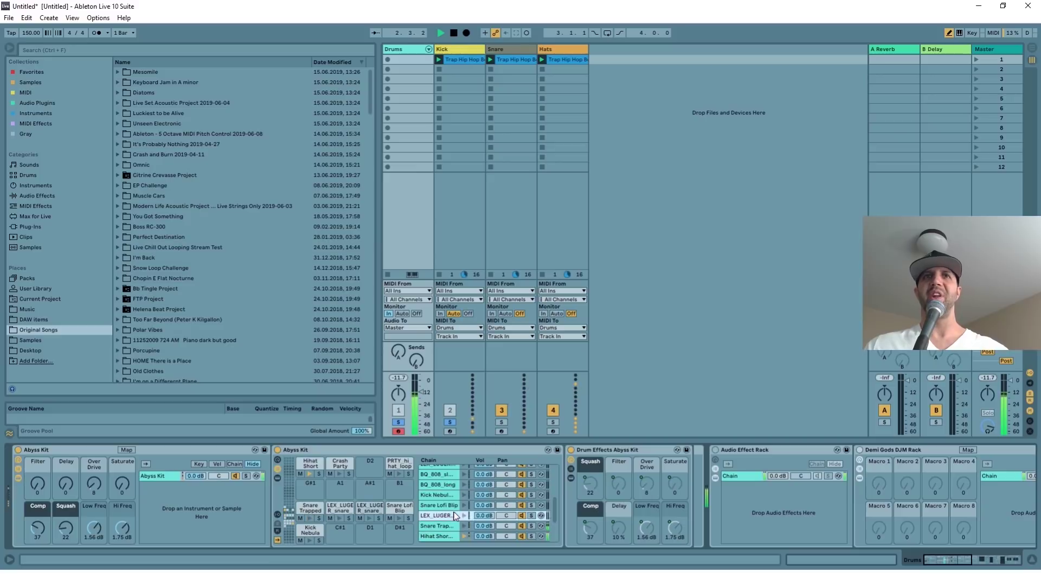
click(440, 514)
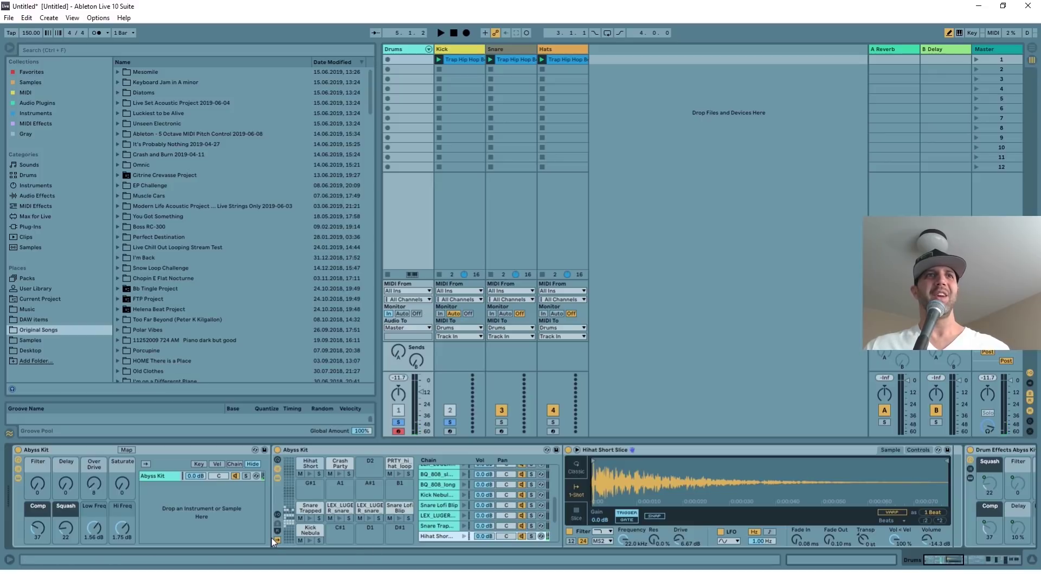
click(439, 506)
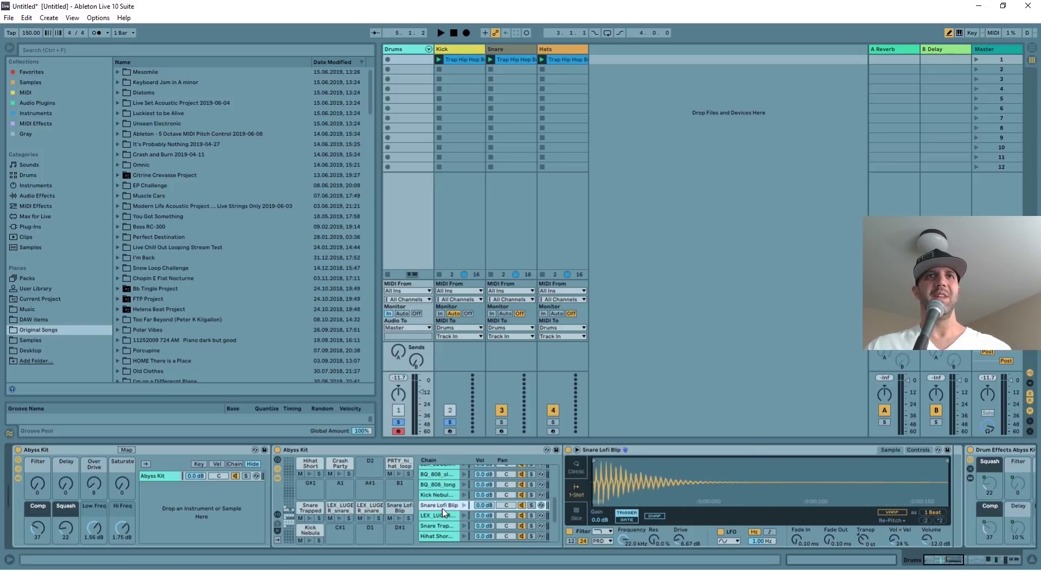
key(space)
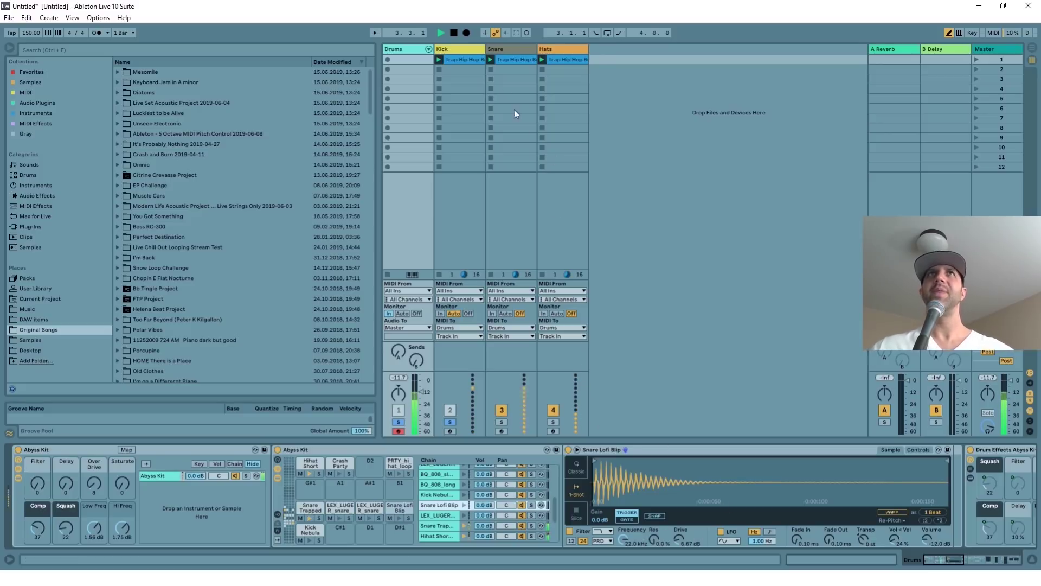
double_click(463, 61)
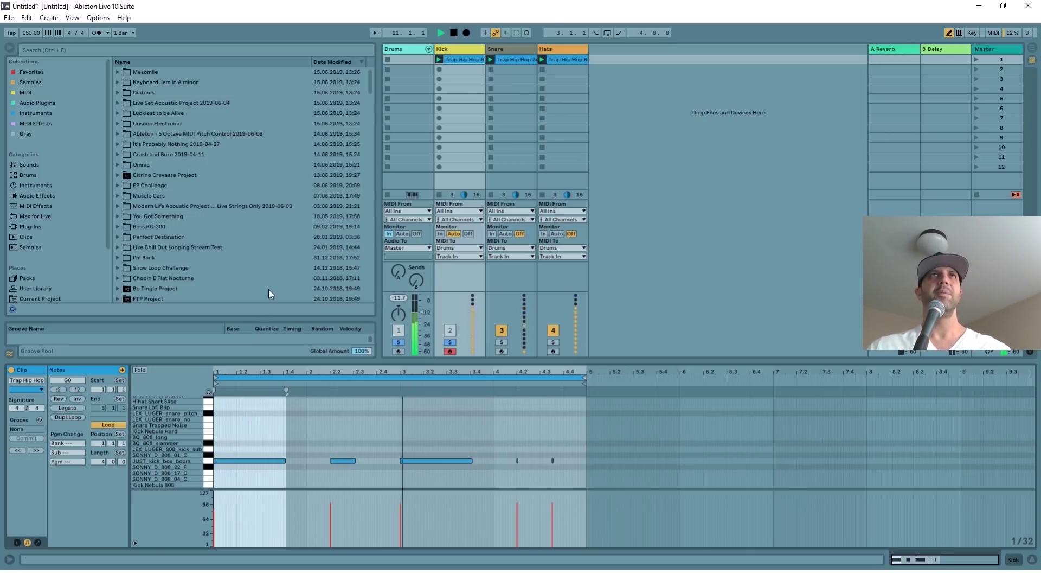
Show the Drums track's Abyss Kit and open the Hihat Short Slice sample's Simpler settings
click(398, 50)
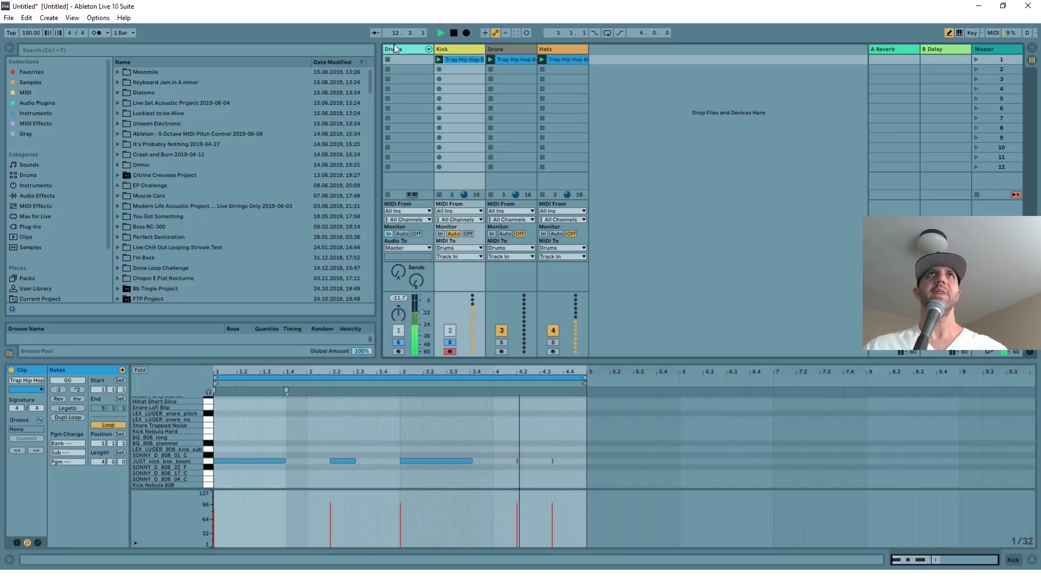
click(399, 50)
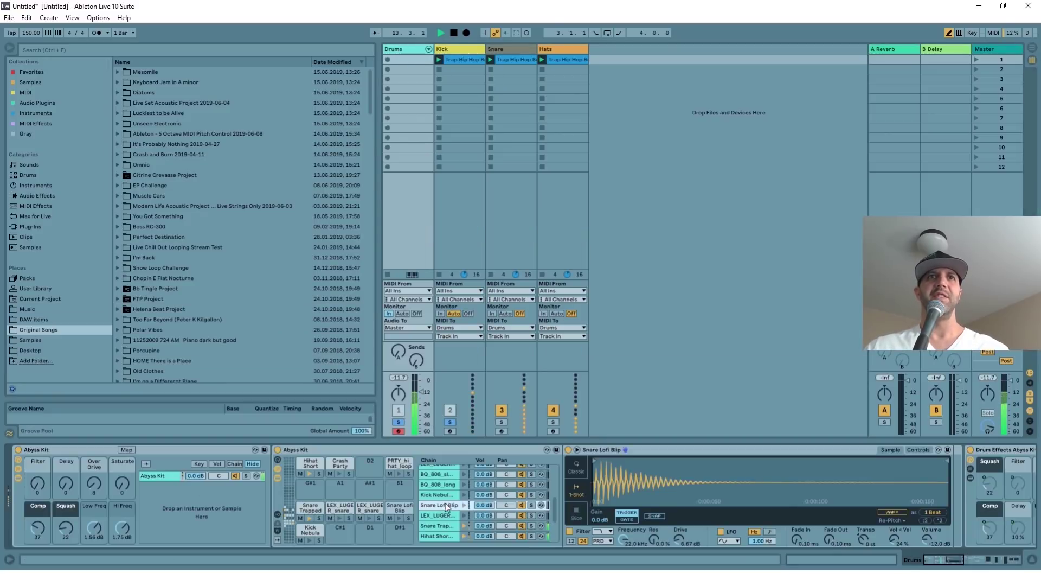
click(311, 464)
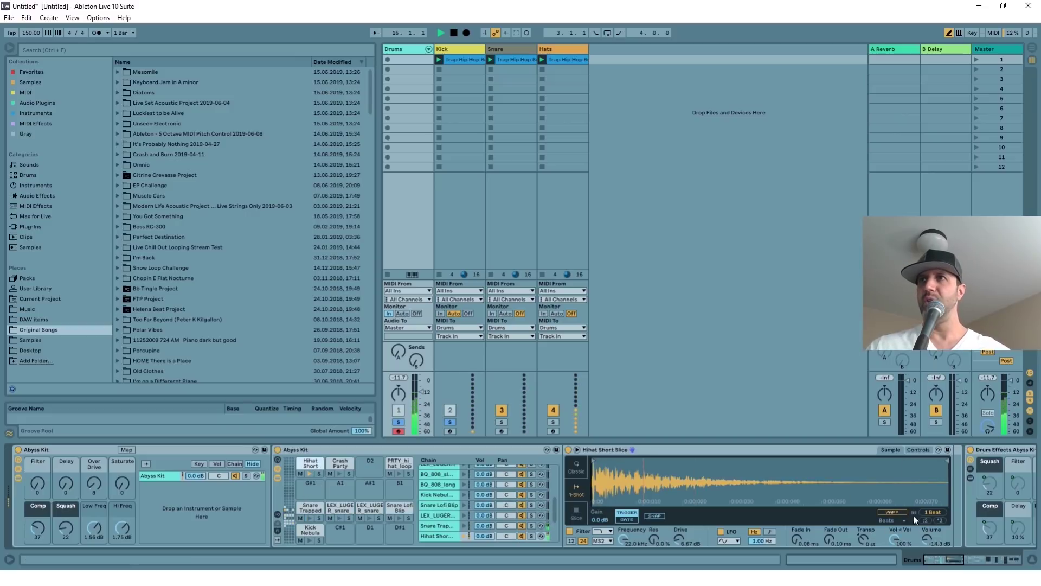